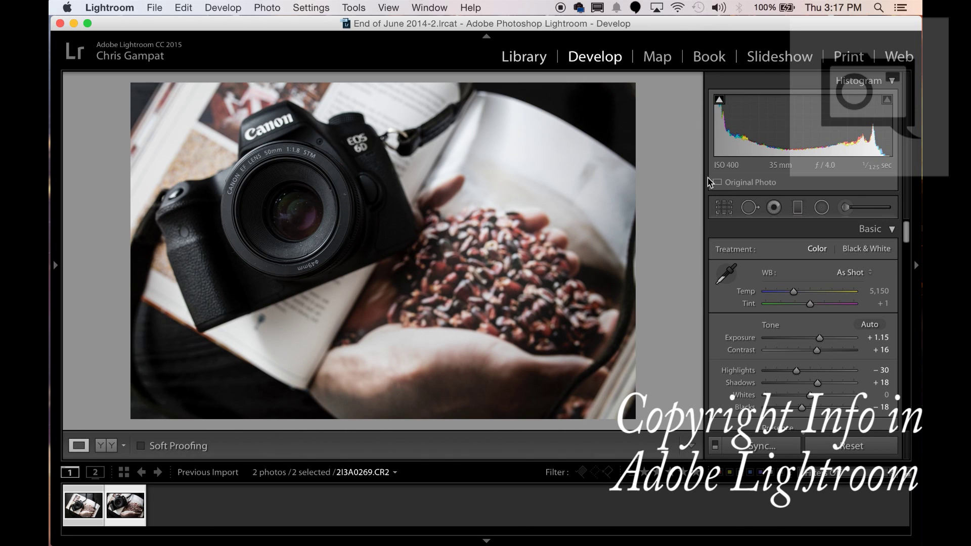
Switch from Develop to the Library grid showing both imported photos
left_click(516, 60)
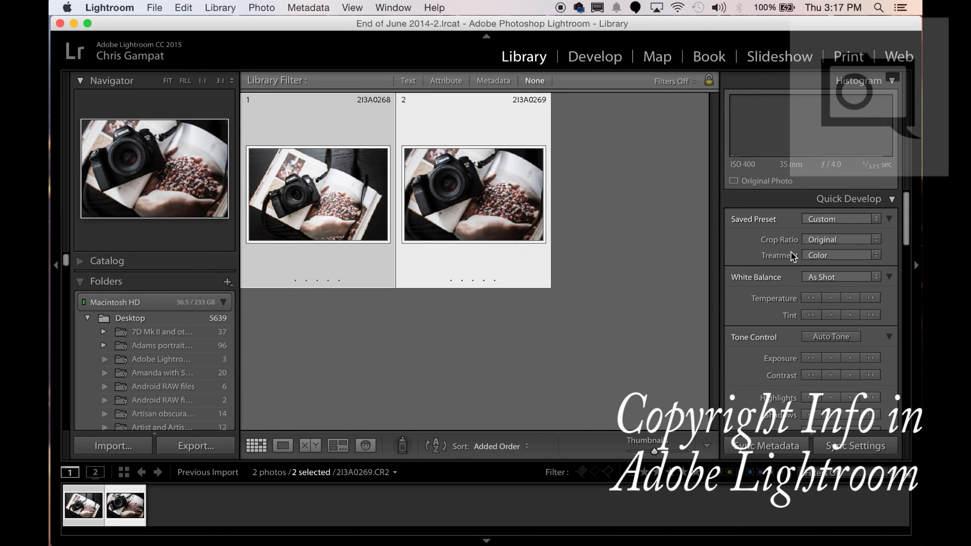
scroll(792, 256, "down", 2)
scroll(788, 250, "down", 2)
scroll(790, 251, "down", 2)
scroll(784, 247, "down", 2)
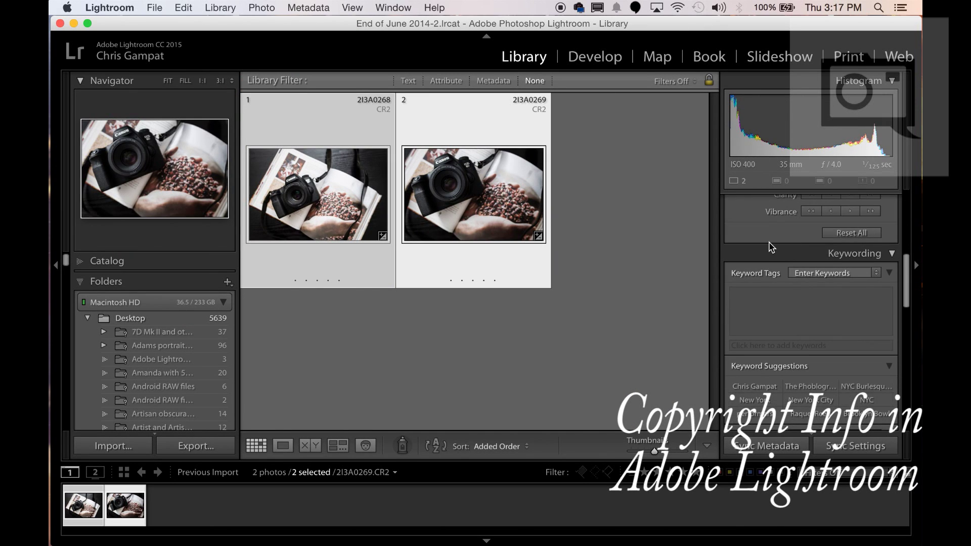
scroll(772, 249, "down", 1)
scroll(768, 241, "up", 2)
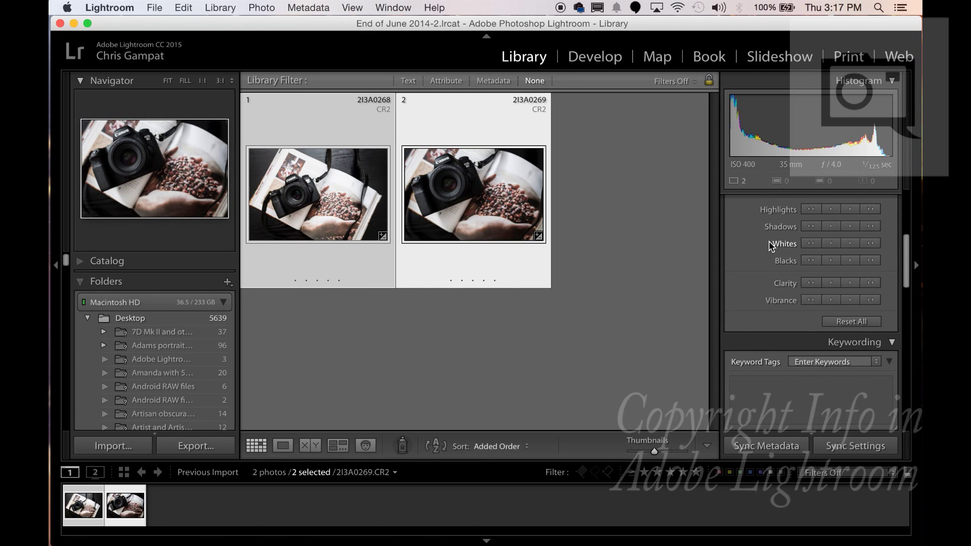
scroll(768, 241, "up", 3)
scroll(753, 246, "down", 3)
scroll(789, 258, "down", 1)
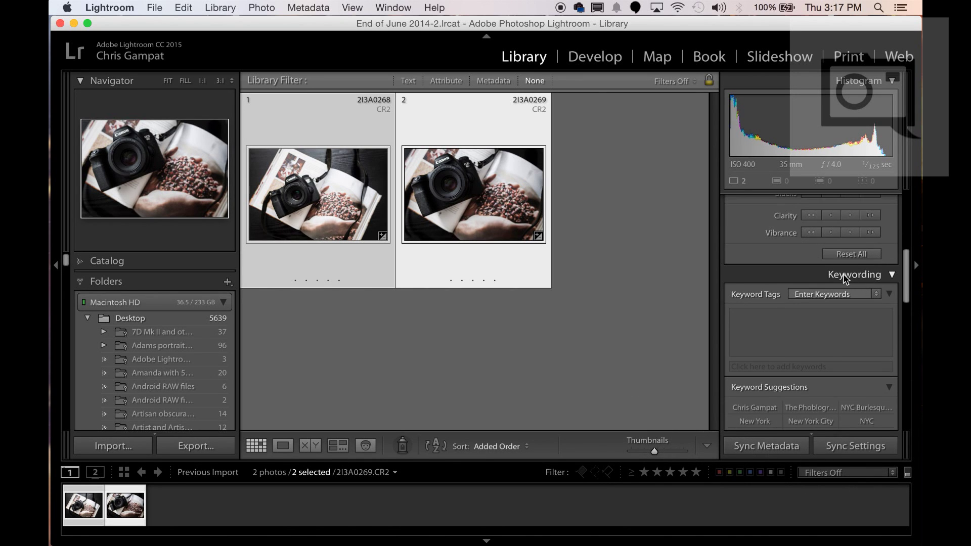
scroll(837, 278, "down", 3)
scroll(847, 276, "down", 1)
scroll(833, 250, "down", 2)
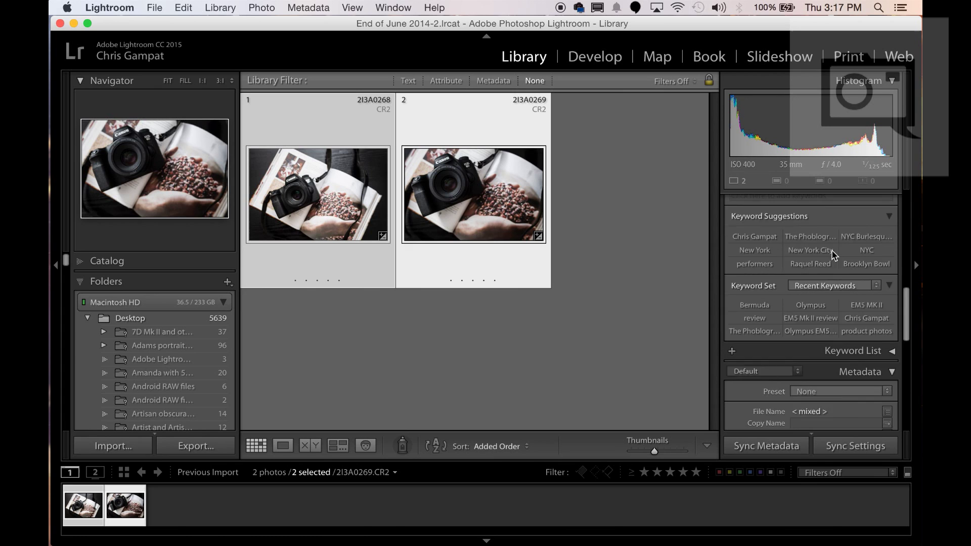
scroll(833, 250, "down", 3)
scroll(885, 304, "down", 1)
scroll(880, 281, "down", 1)
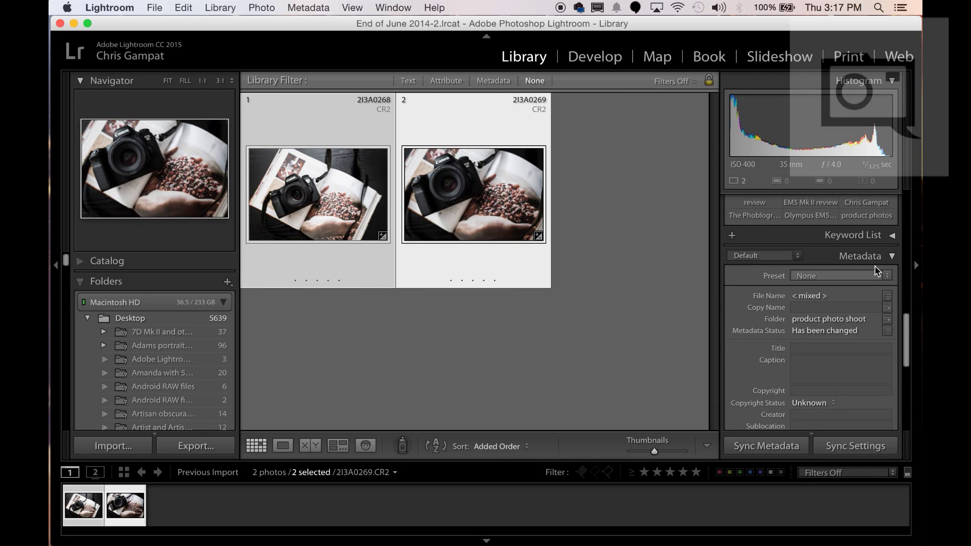
scroll(872, 271, "down", 1)
scroll(865, 266, "down", 1)
scroll(864, 266, "down", 1)
scroll(865, 265, "down", 1)
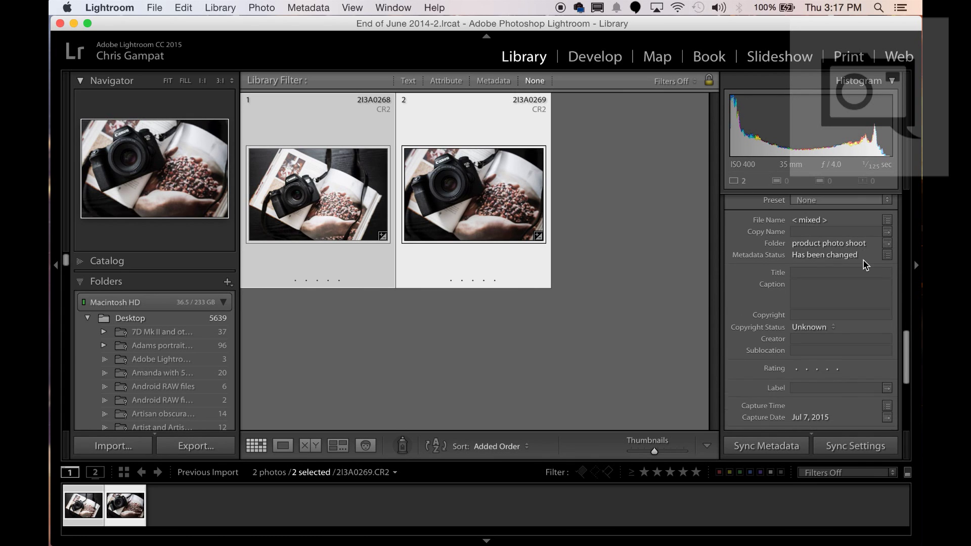
scroll(865, 264, "down", 1)
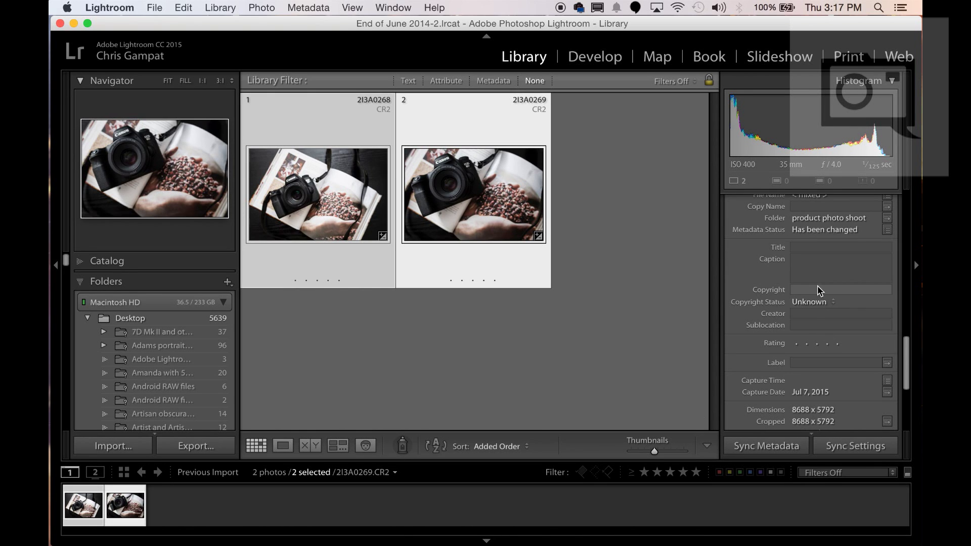
Enter 'The Phoblographer LLC' as the IPTC copyright in the Synchronize Metadata dialog
left_click(792, 449)
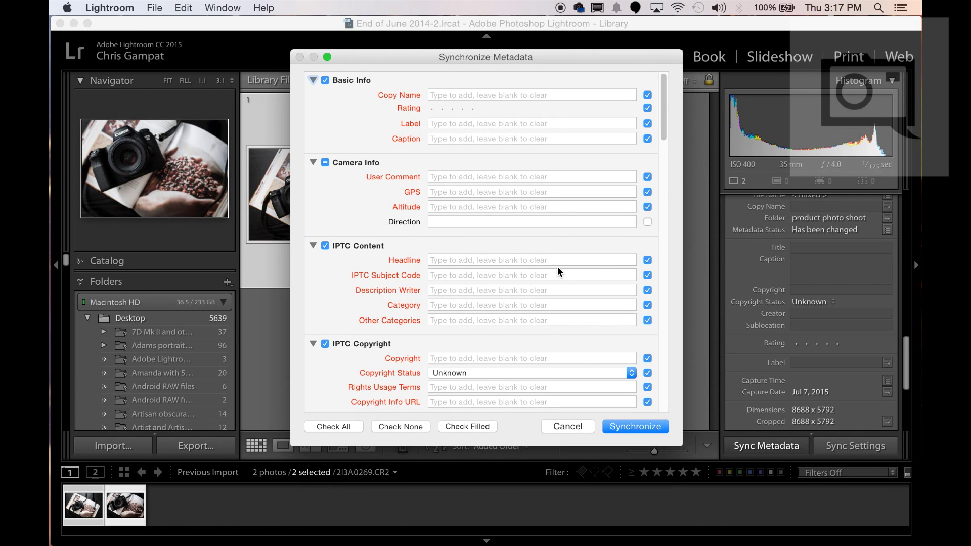
scroll(498, 256, "down", 2)
scroll(499, 252, "down", 3)
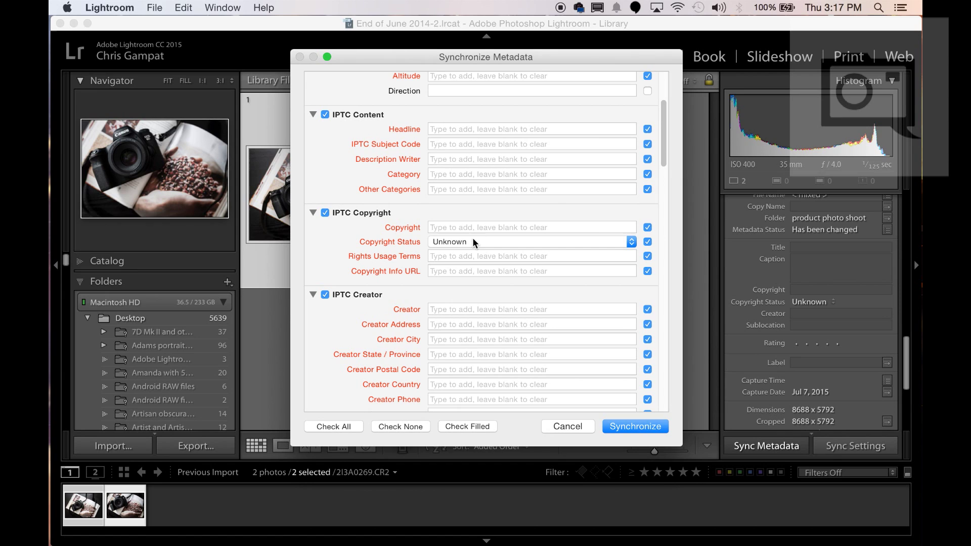
left_click(463, 229)
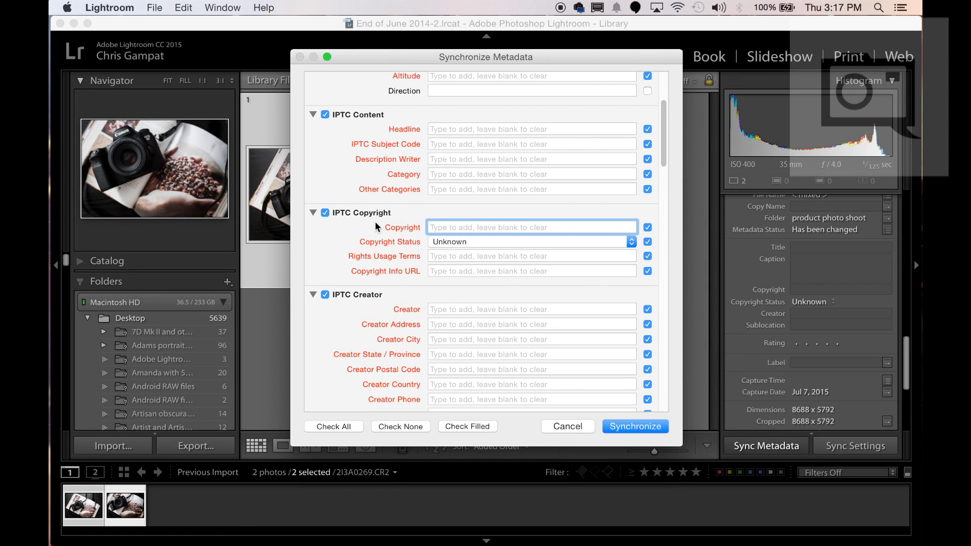
scroll(471, 210, "down", 1)
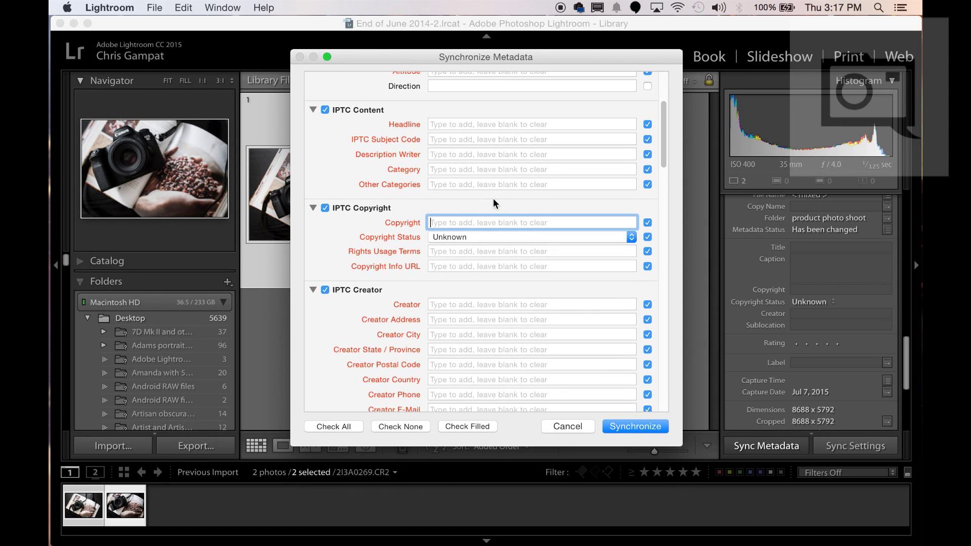
scroll(493, 202, "down", 1)
key("XF86MonBrightnessDown")
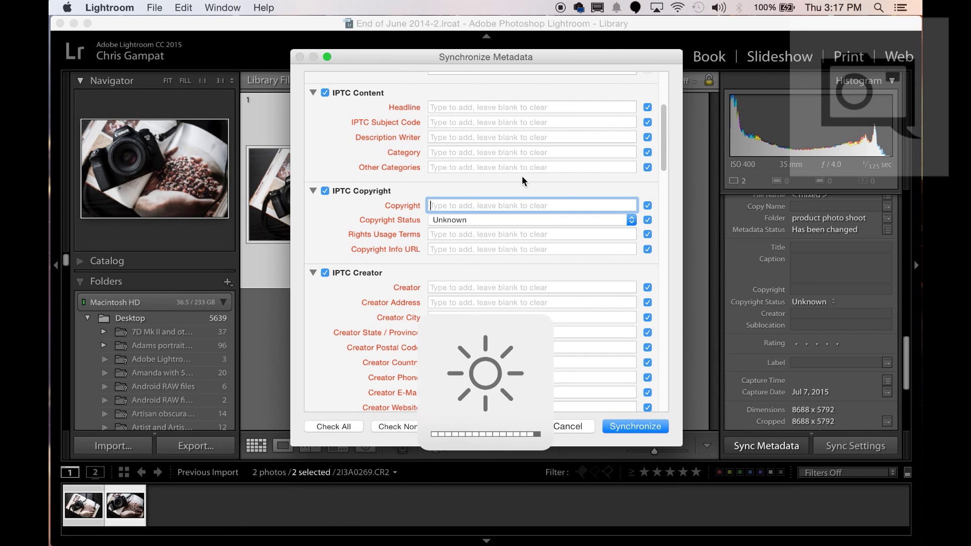
key("XF86MonBrightnessDown")
key("XF86MonBrightnessDown")
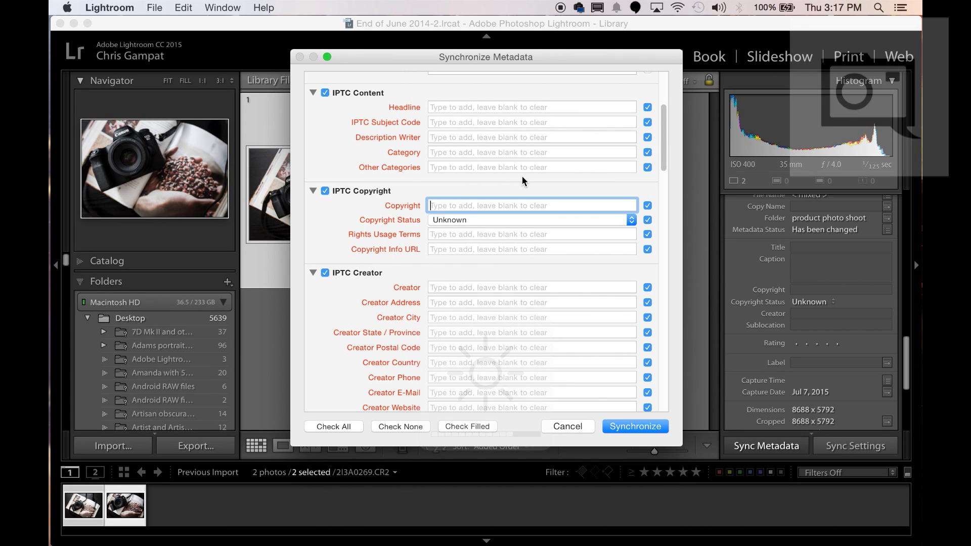
type("The Phob")
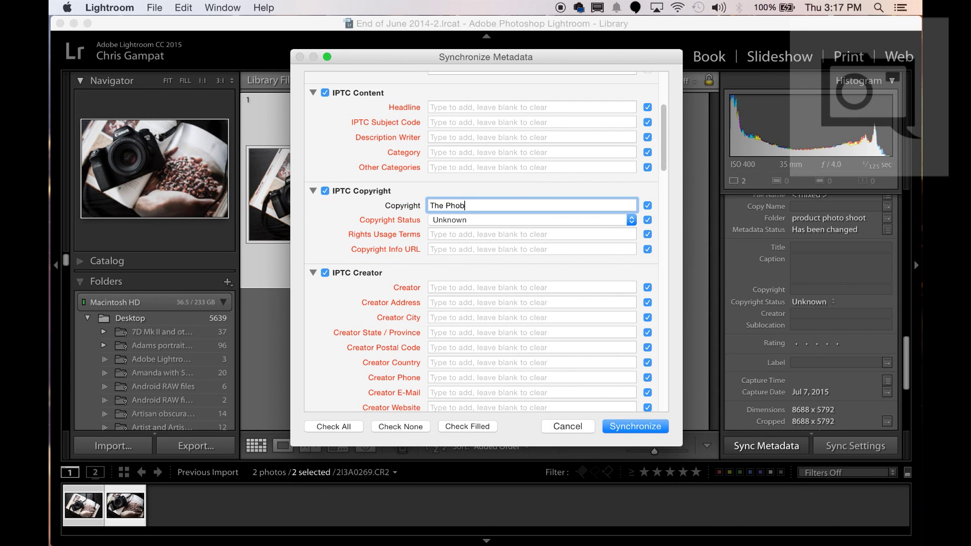
type("lographer LLC")
key("Tab")
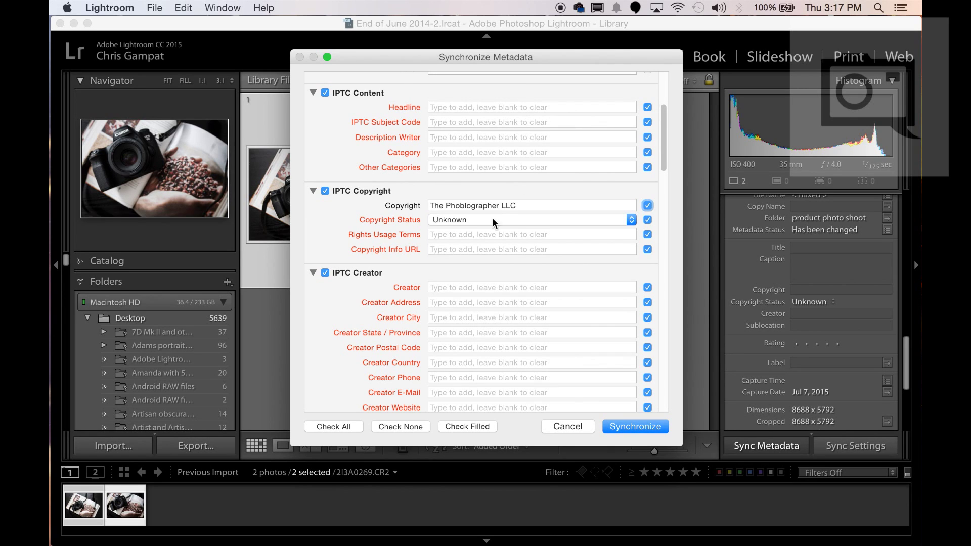
left_click(493, 218)
left_click(495, 234)
left_click(486, 224)
left_click(490, 222)
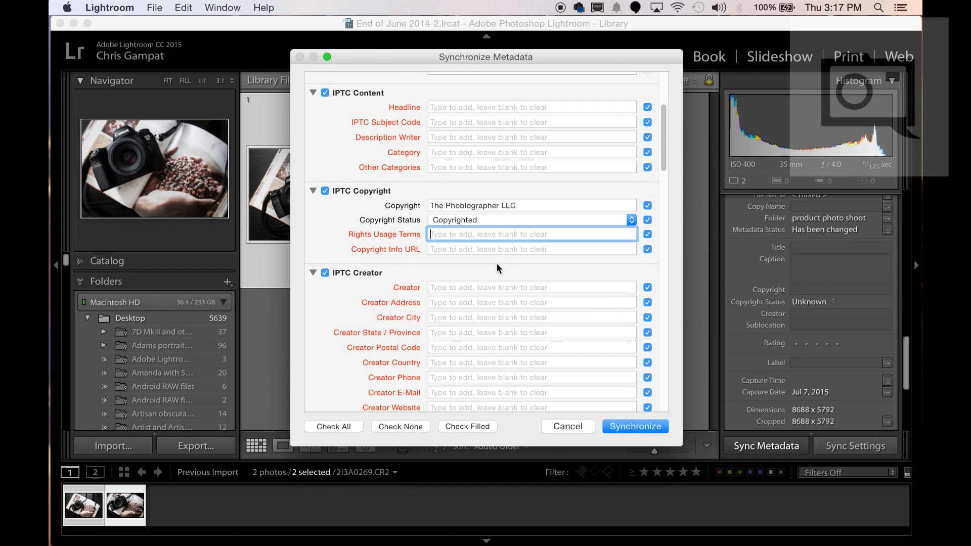
type("All")
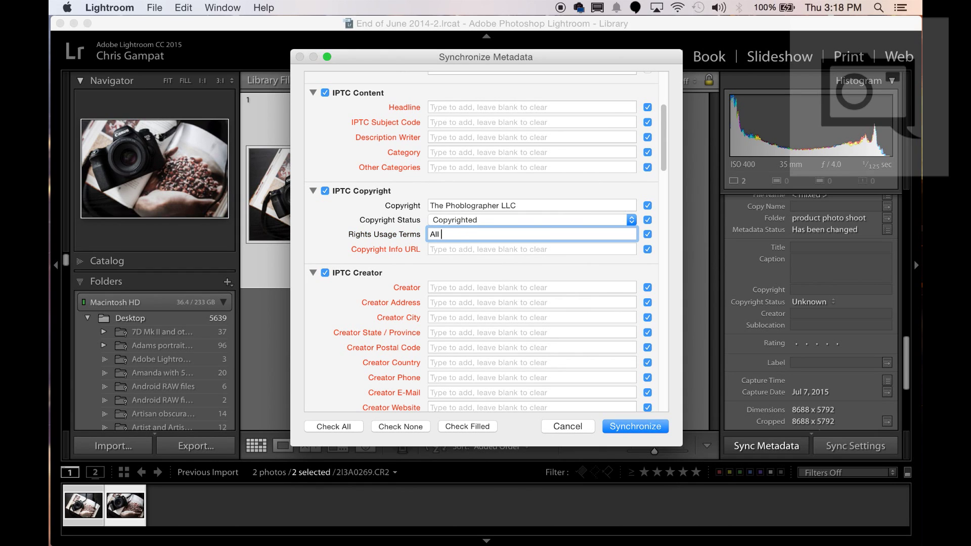
type(" Rights Res")
type("erved")
left_click(482, 248)
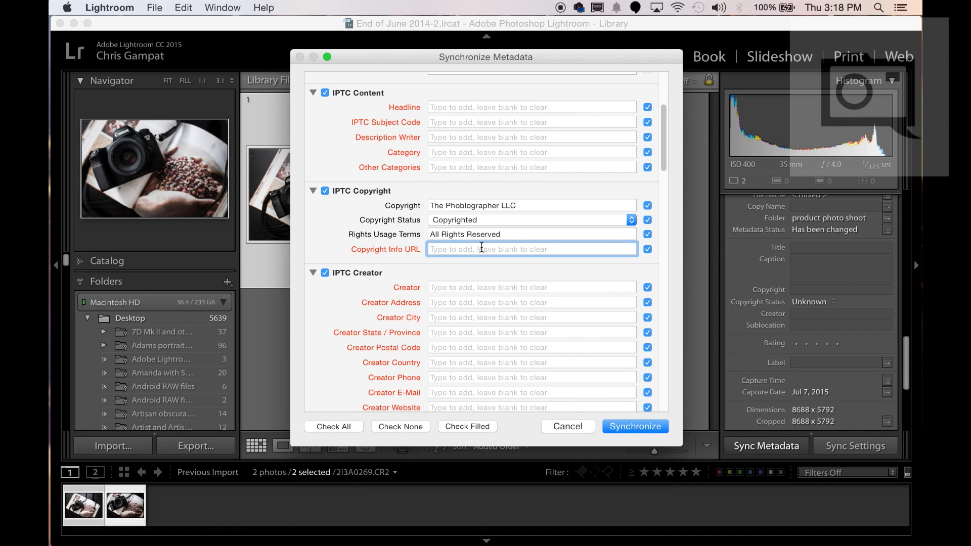
type("Http:")
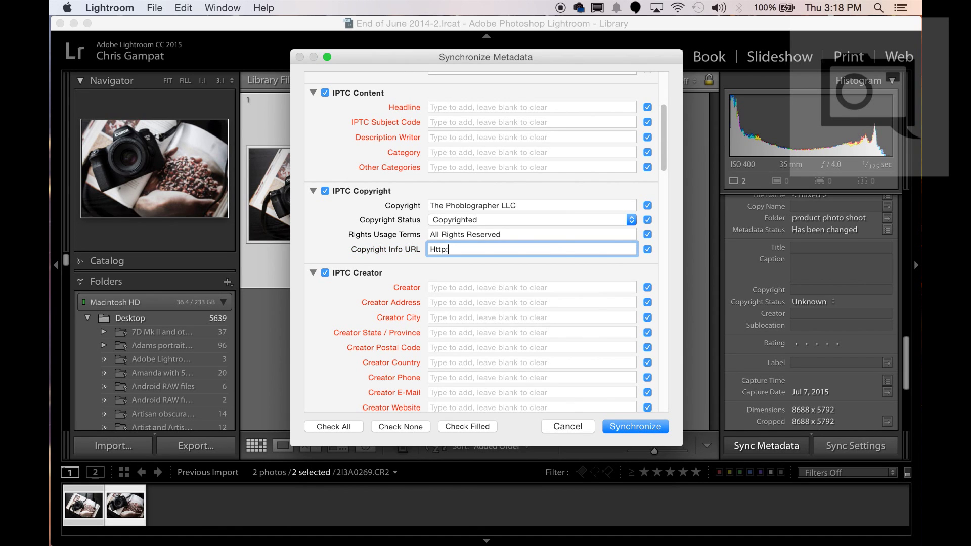
type("//www")
type(".thephoblographer.com")
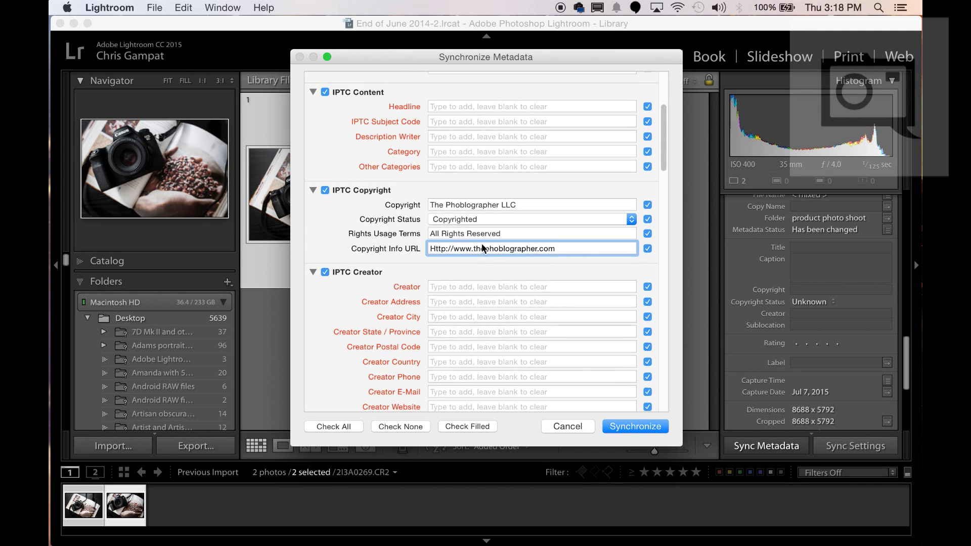
scroll(476, 252, "down", 3)
scroll(463, 256, "down", 1)
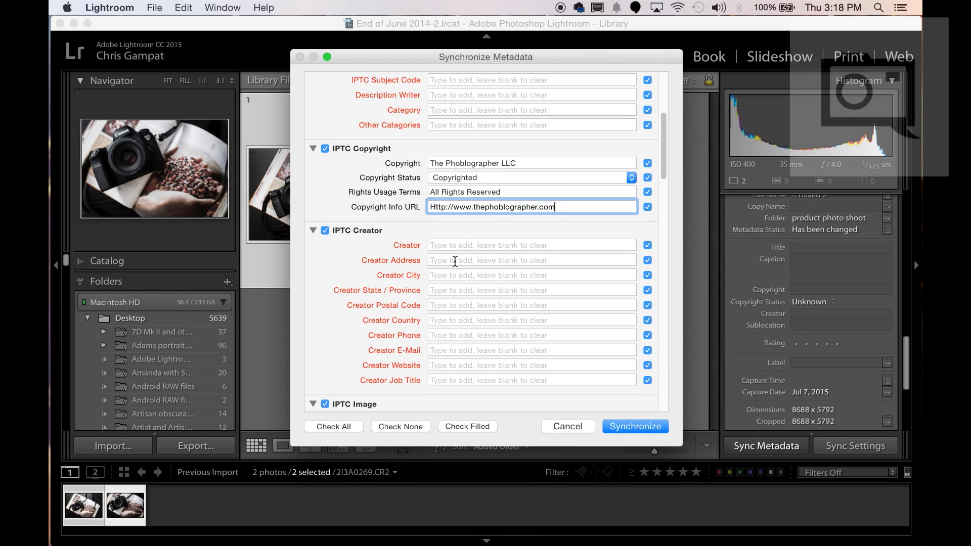
Enter creator Christopher Gampat with his address and the city Brooklyn
left_click(444, 246)
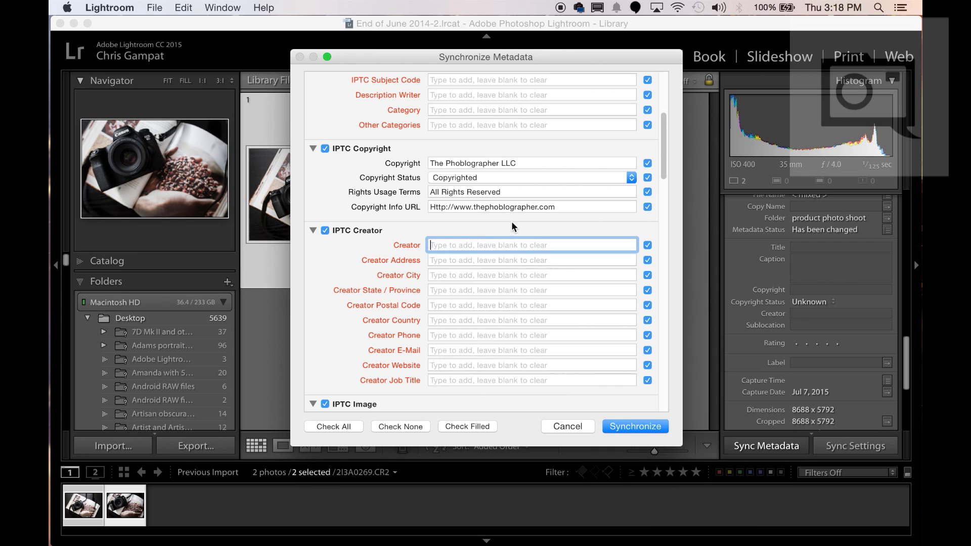
type("Christoper")
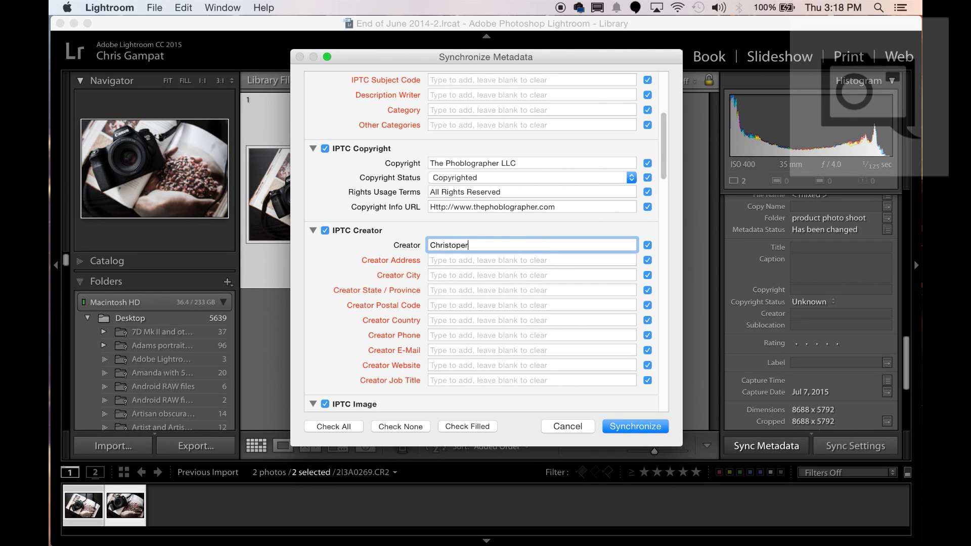
key("BackSpace")
type("her Gam")
type("pat")
key("Tab")
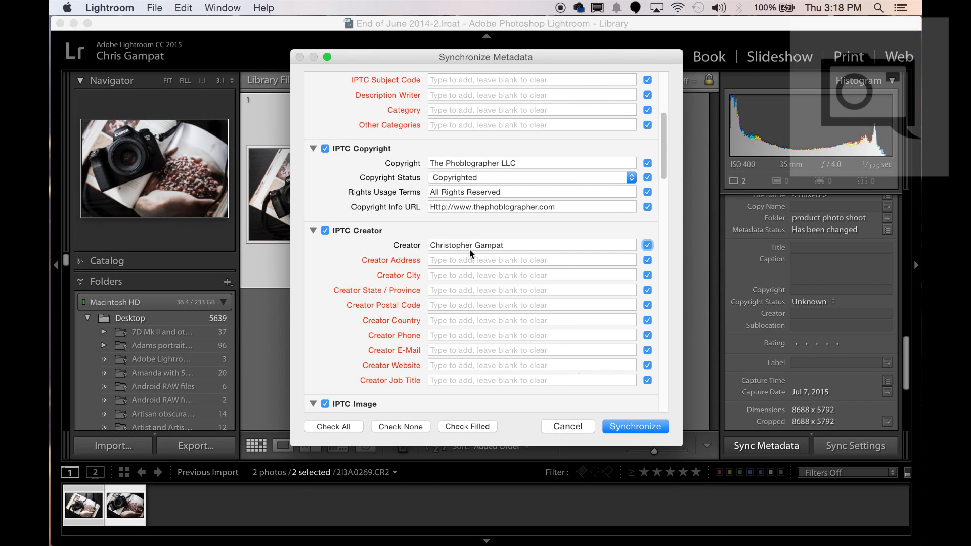
left_click(469, 264)
type("Insert")
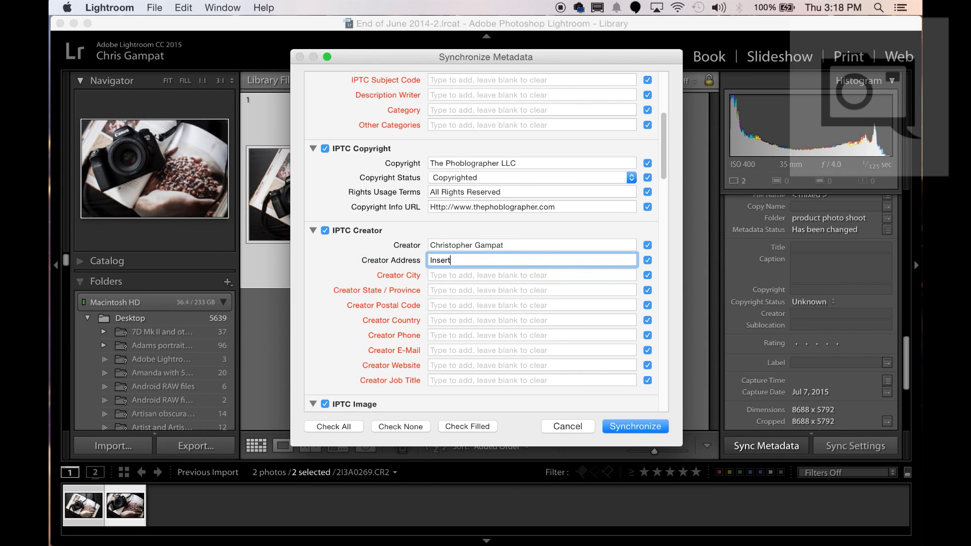
type(" Address HE")
type("re")
left_click(493, 278)
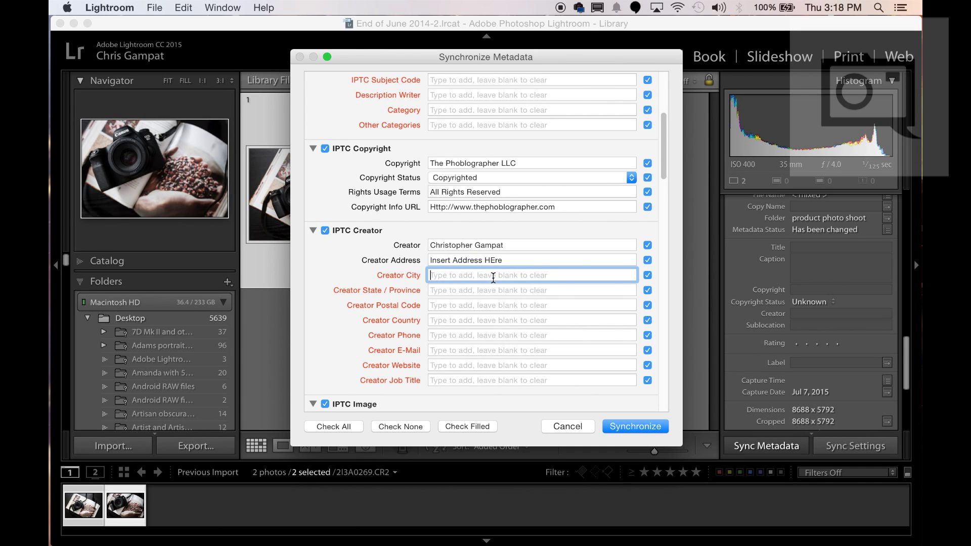
type("Brooklyn")
key("Return")
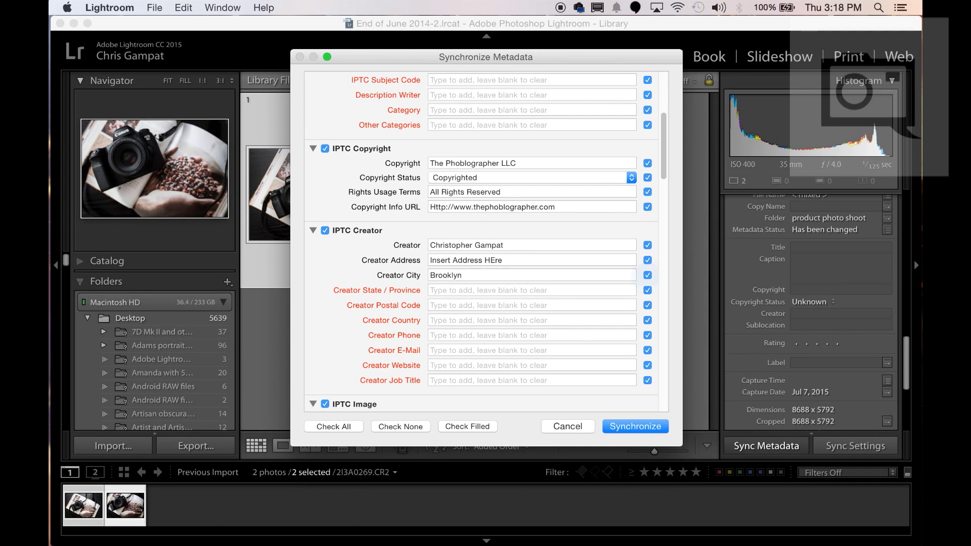
Add creator state, postal code, e-mail, website and job title Editor in Chief, then synchronize
left_click(492, 289)
type("NY")
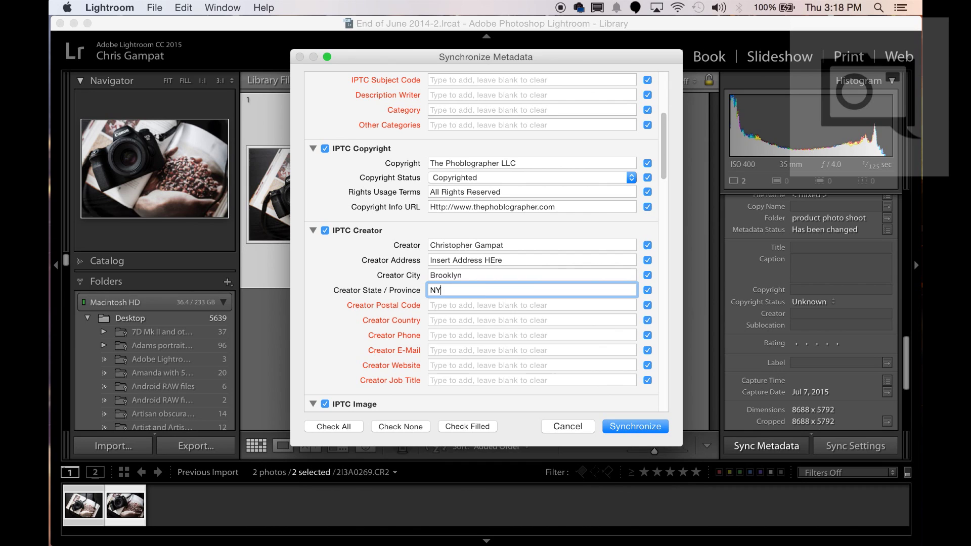
left_click(484, 298)
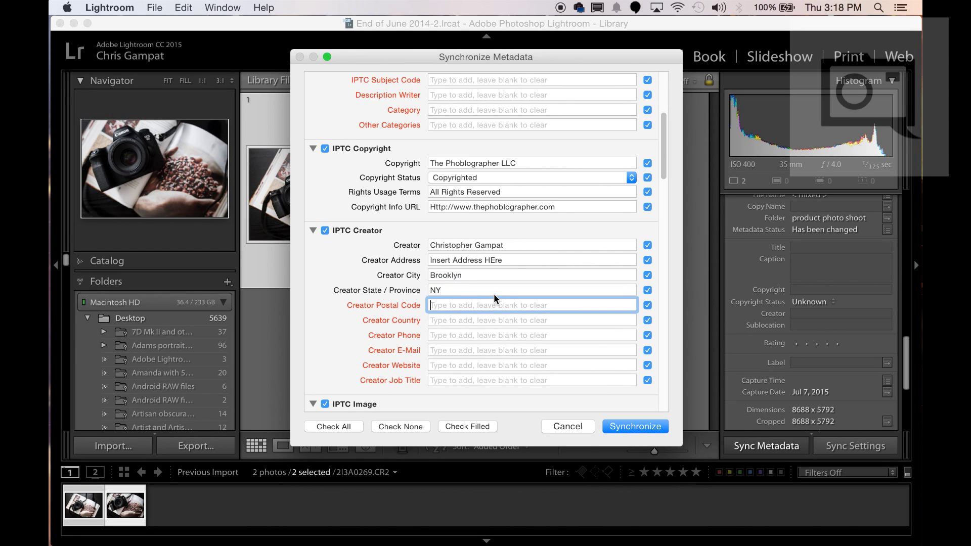
type("zip cod")
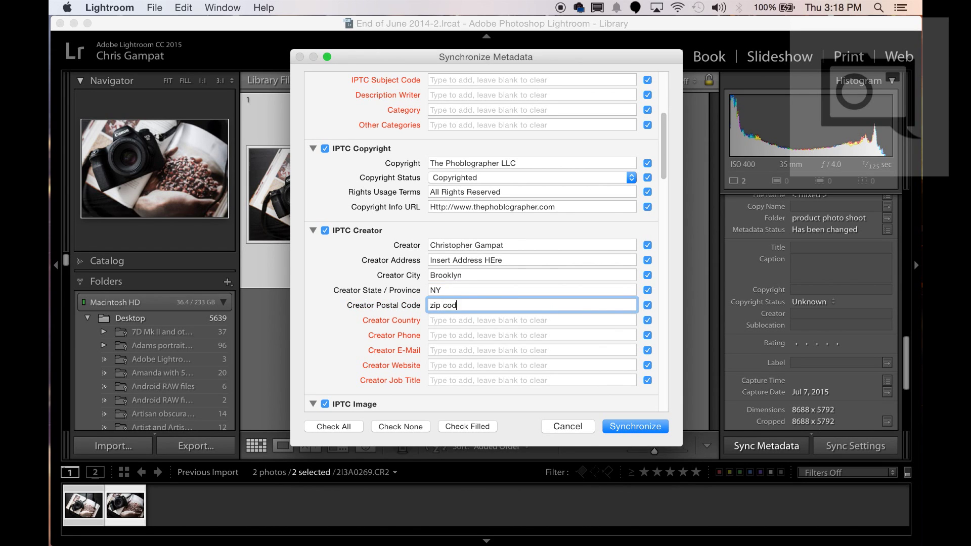
type("e here")
scroll(516, 267, "down", 2)
scroll(509, 273, "down", 2)
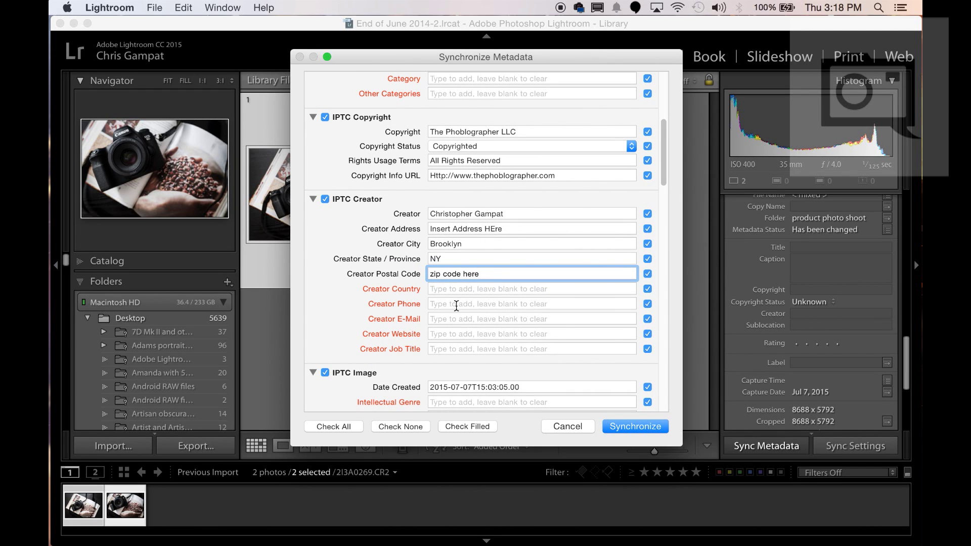
left_click(455, 306)
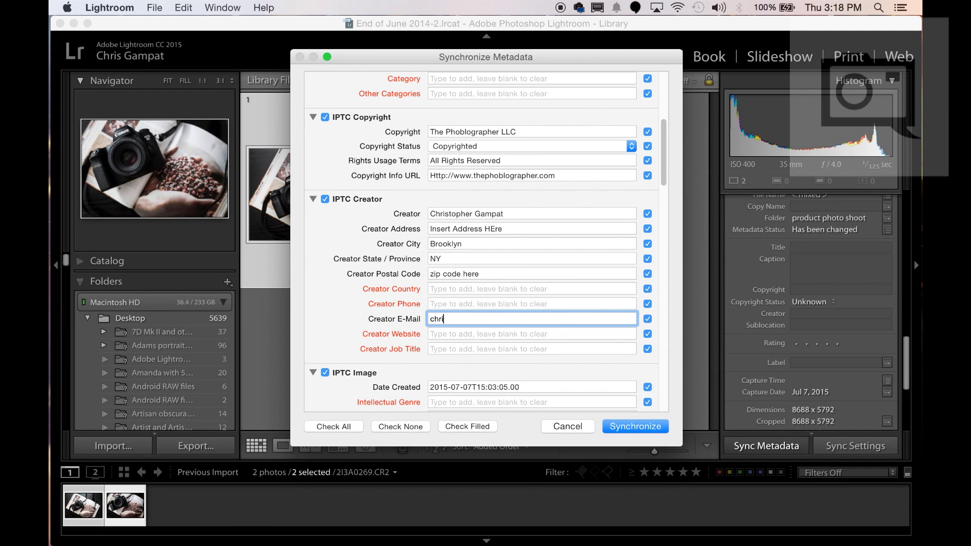
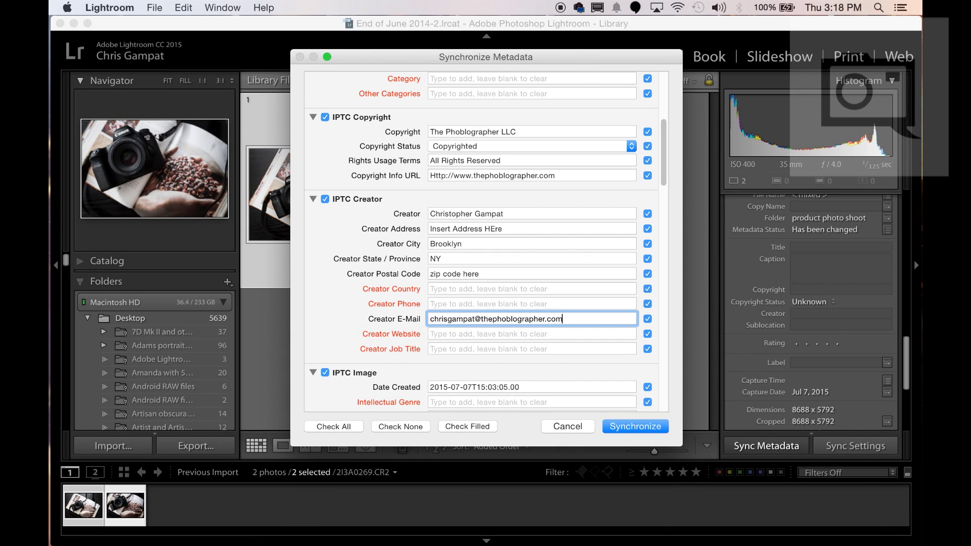
key("Tab")
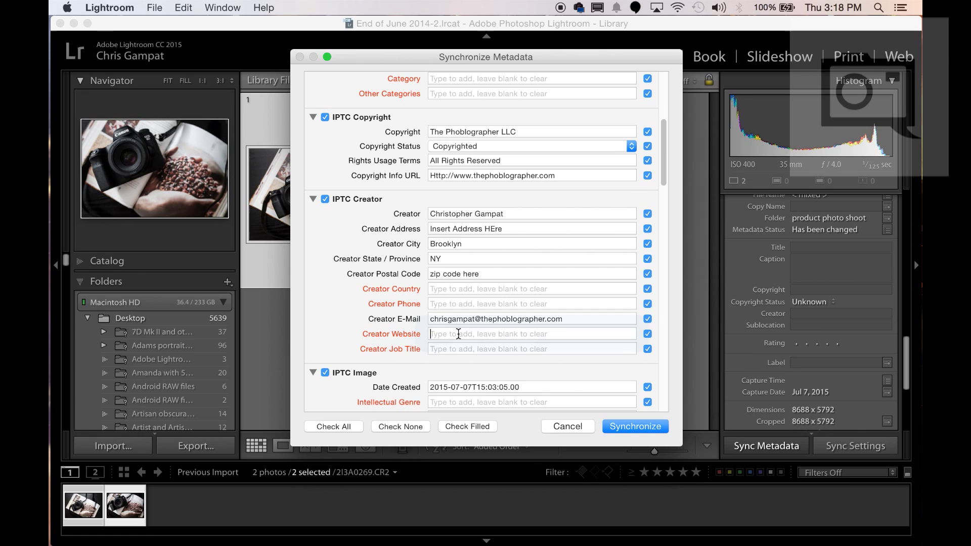
left_click(459, 336)
type("the")
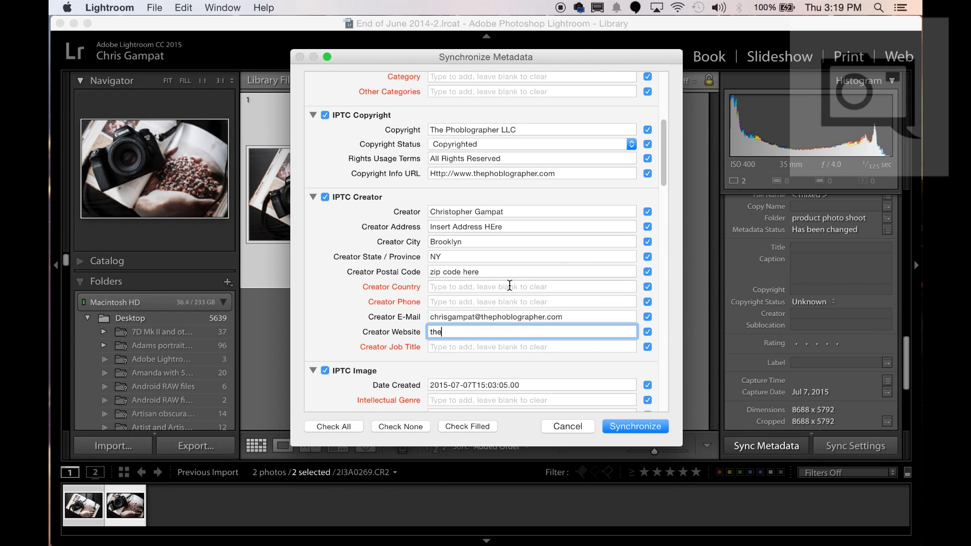
scroll(510, 286, "down", 1)
scroll(509, 285, "down", 2)
scroll(509, 279, "down", 1)
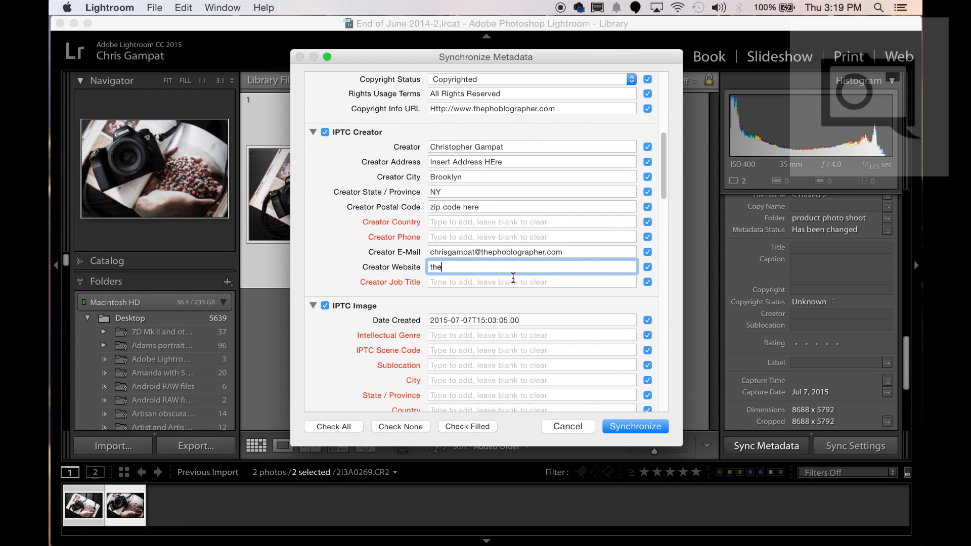
left_click(489, 283)
type("E")
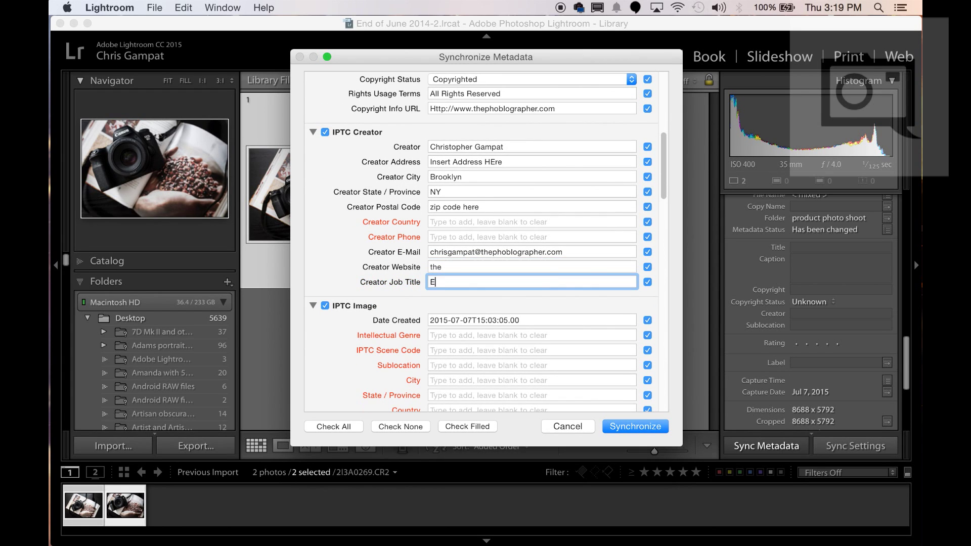
type("ditor in ")
type("Chief")
scroll(538, 263, "down", 2)
scroll(536, 260, "down", 5)
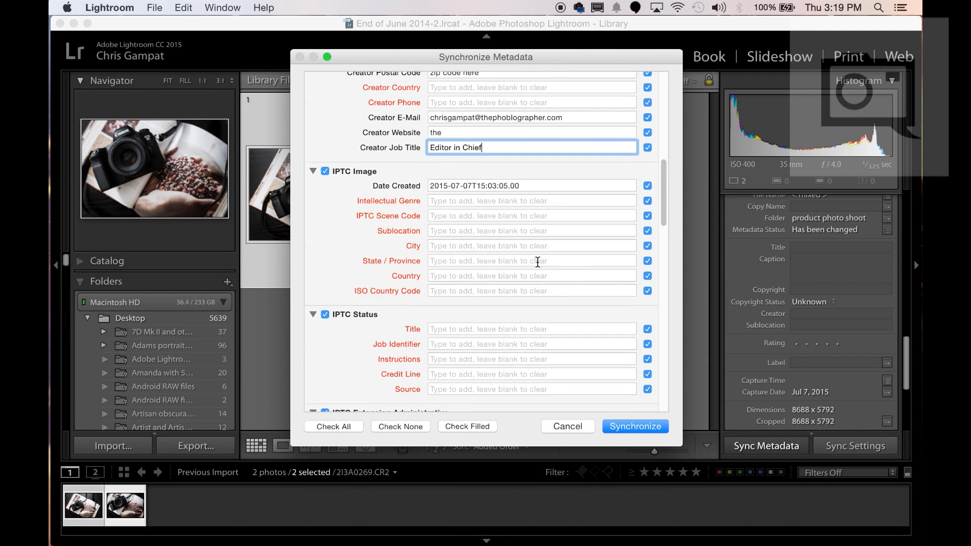
scroll(536, 261, "down", 4)
scroll(536, 261, "down", 5)
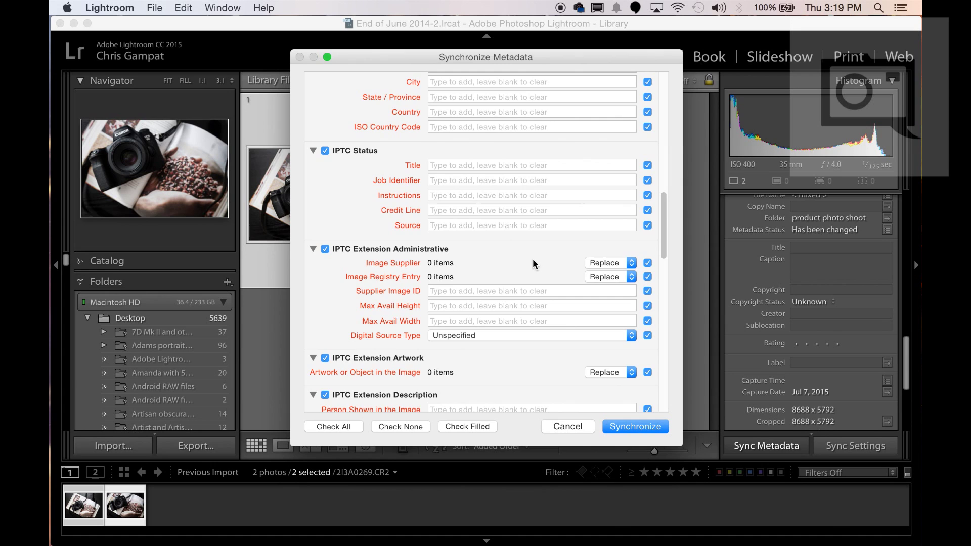
scroll(532, 258, "up", 1)
scroll(533, 259, "up", 5)
scroll(532, 258, "up", 5)
scroll(532, 258, "up", 2)
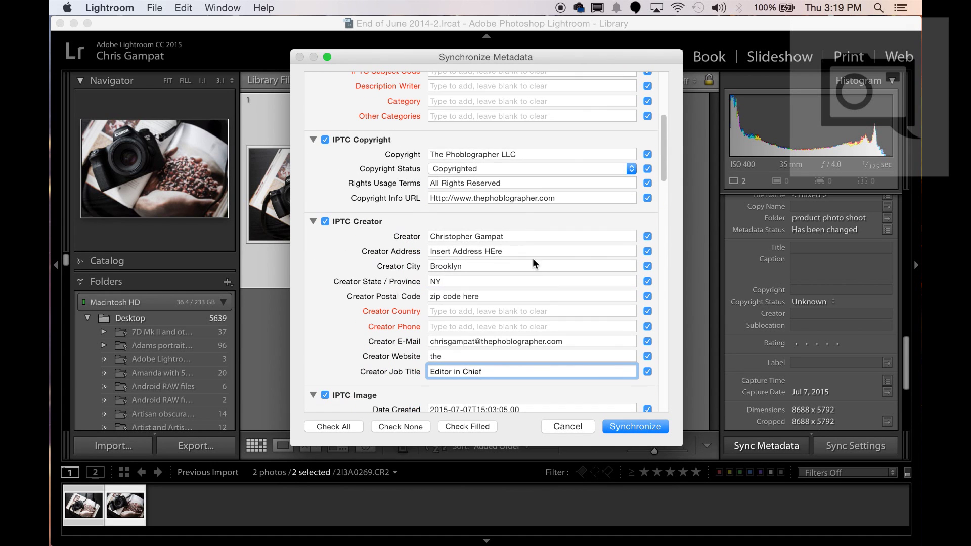
left_click(627, 427)
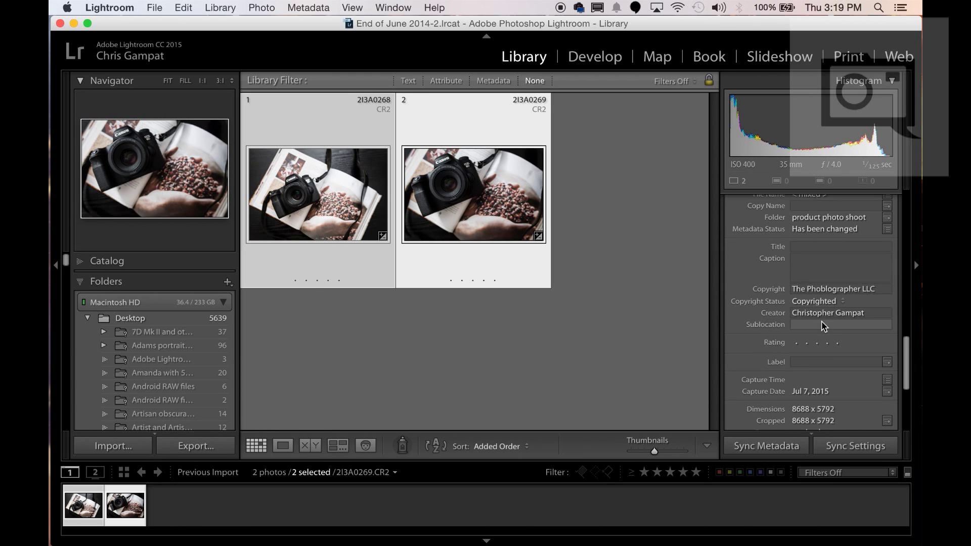
scroll(822, 315, "down", 1)
scroll(821, 307, "down", 2)
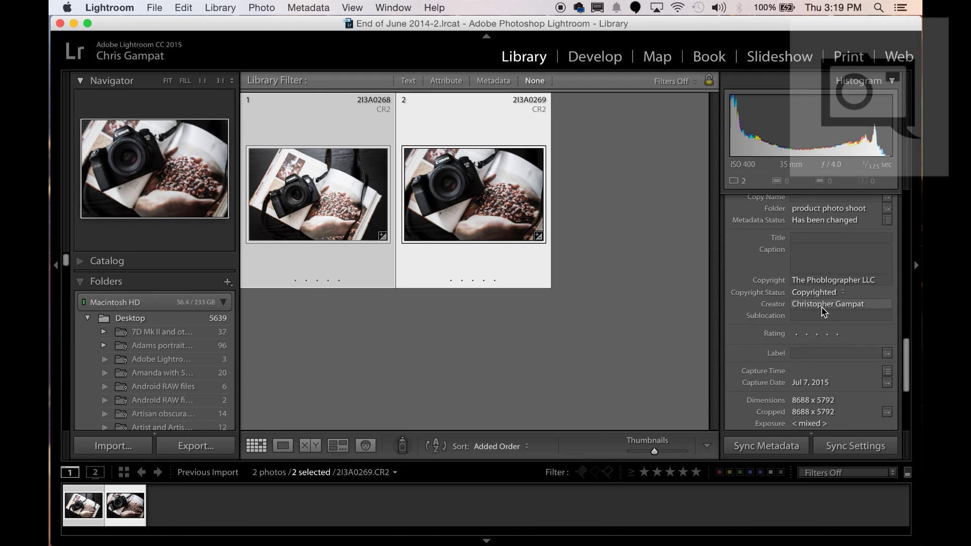
scroll(822, 306, "down", 2)
scroll(821, 306, "down", 1)
scroll(822, 306, "down", 1)
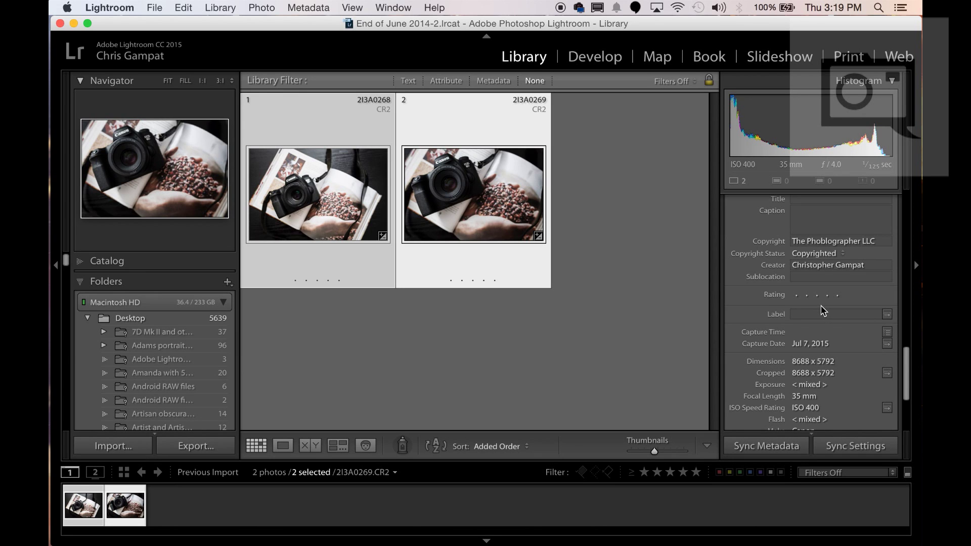
scroll(822, 309, "up", 2)
scroll(834, 305, "up", 1)
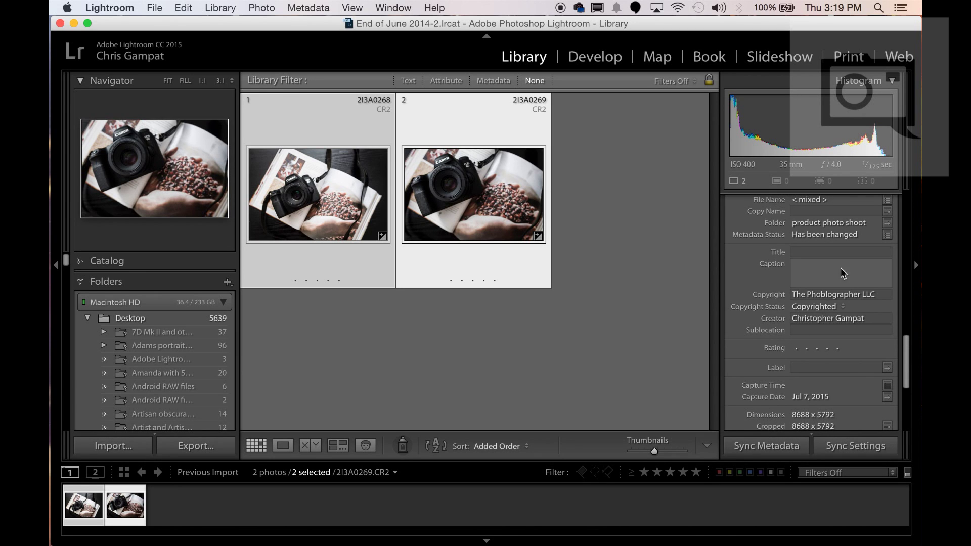
scroll(831, 265, "up", 3)
scroll(831, 266, "up", 3)
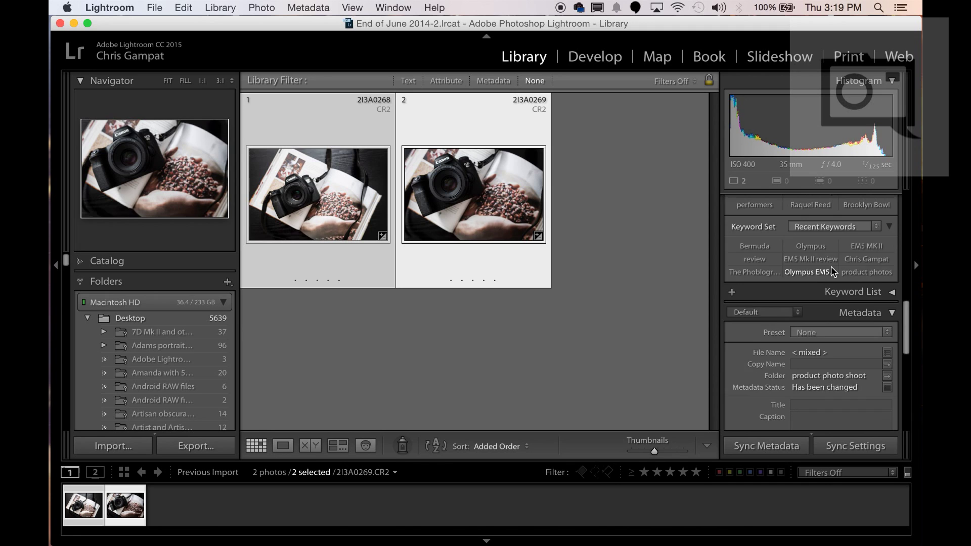
scroll(831, 267, "up", 3)
scroll(830, 266, "down", 3)
scroll(827, 273, "down", 3)
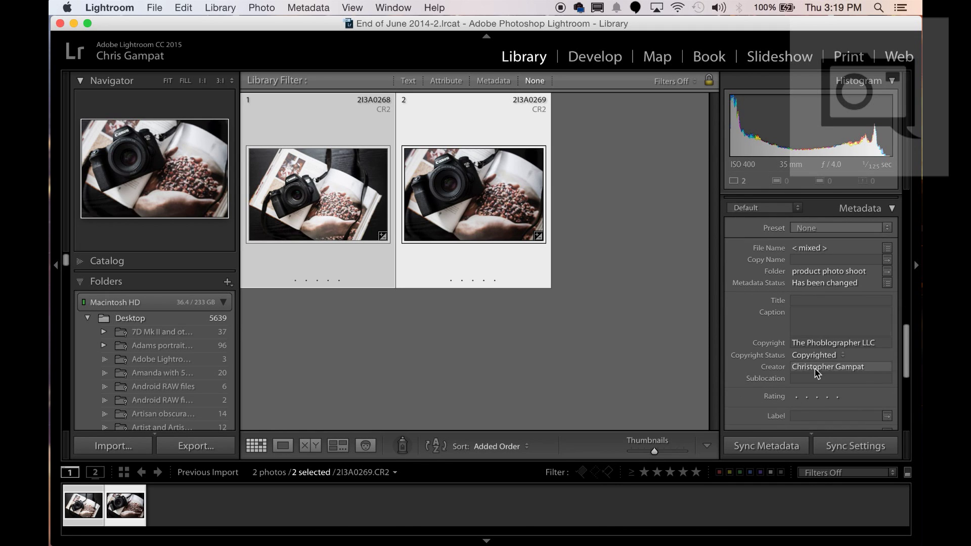
scroll(816, 285, "down", 1)
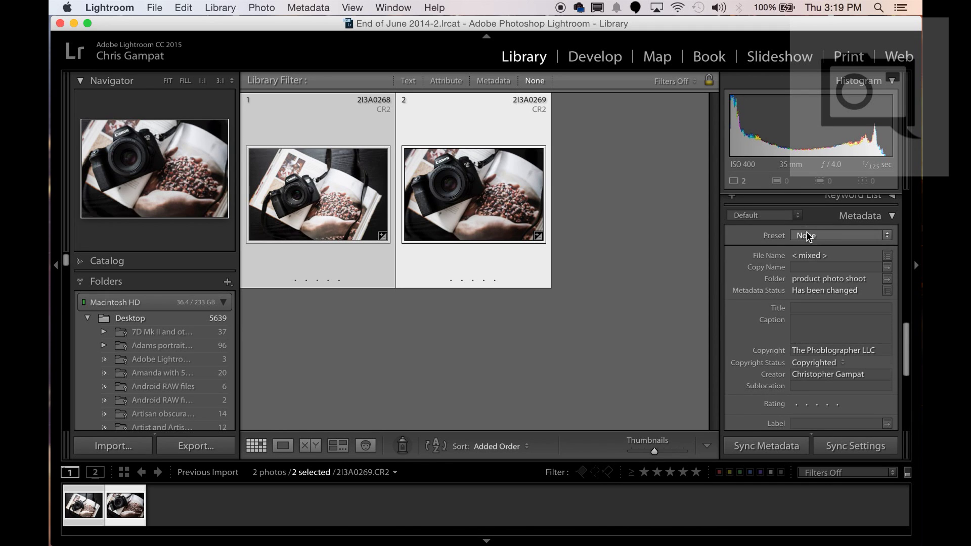
scroll(817, 353, "up", 2)
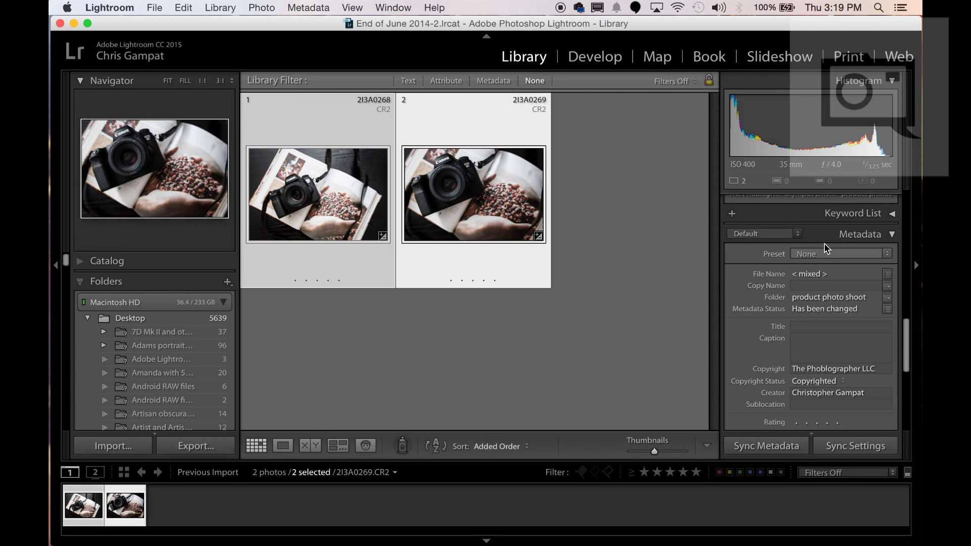
scroll(824, 250, "down", 3)
scroll(827, 288, "down", 1)
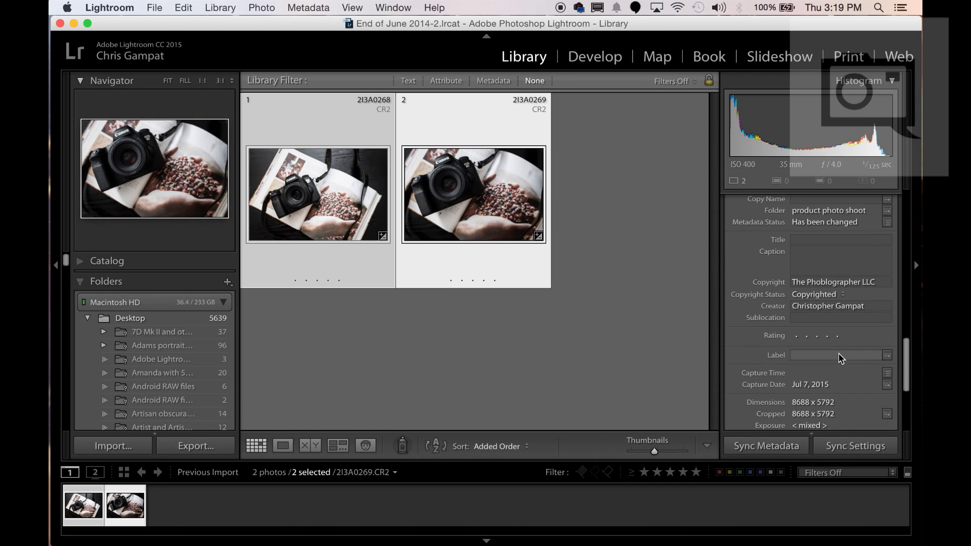
scroll(838, 352, "up", 1)
scroll(836, 345, "up", 2)
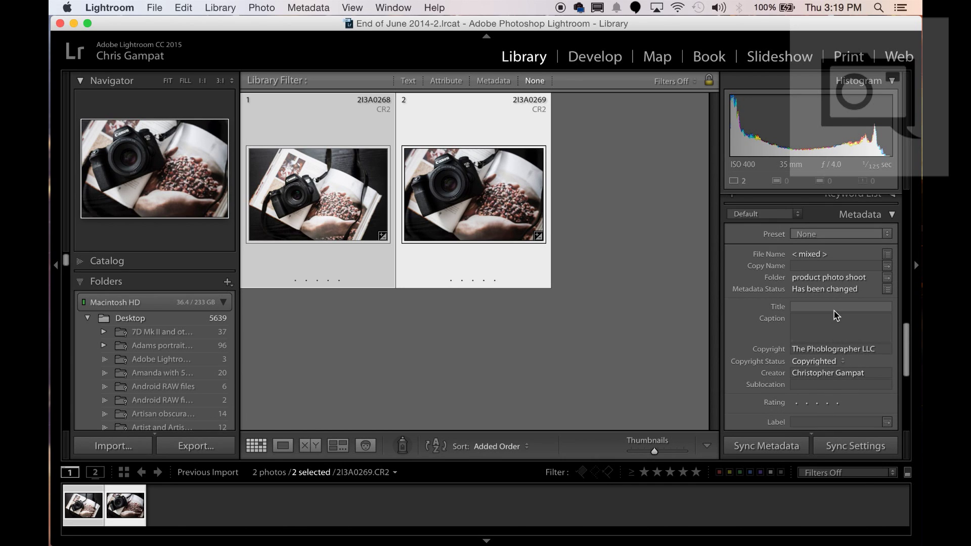
scroll(834, 315, "down", 1)
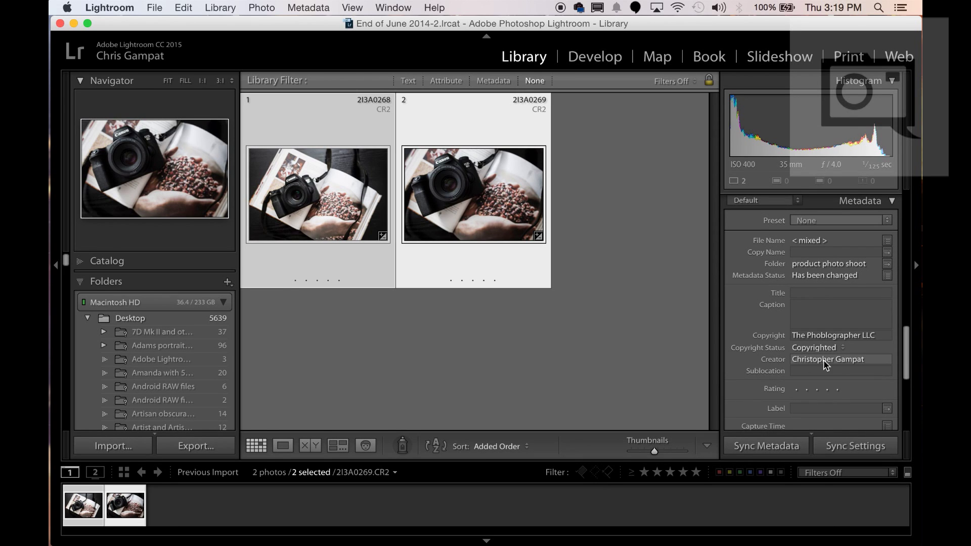
scroll(801, 359, "down", 1)
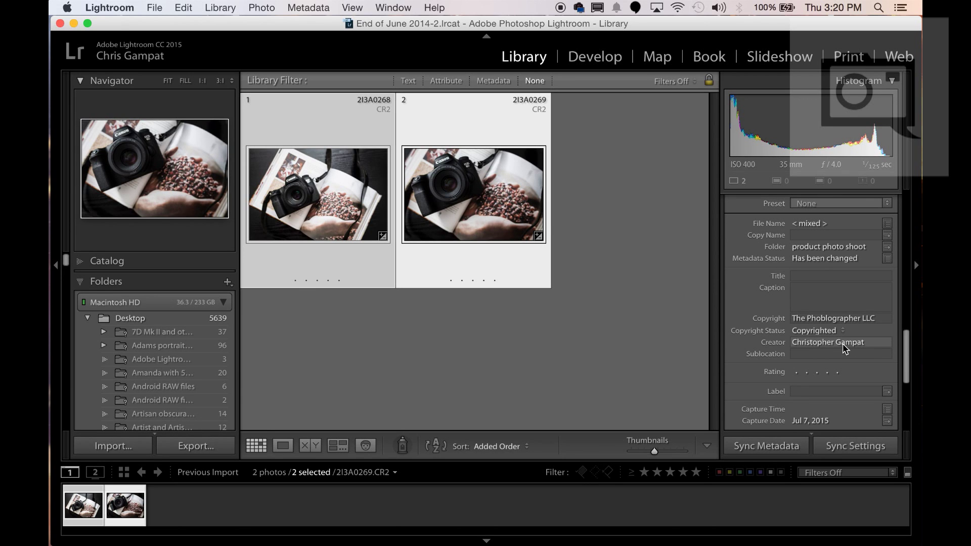
scroll(843, 344, "up", 1)
scroll(842, 344, "up", 3)
scroll(842, 343, "up", 4)
scroll(841, 344, "up", 4)
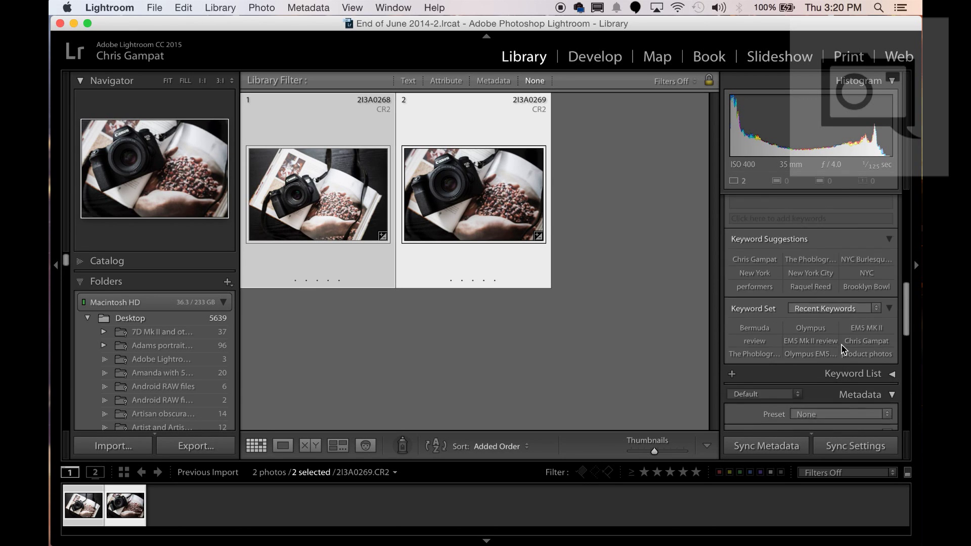
scroll(841, 344, "up", 5)
left_click(154, 8)
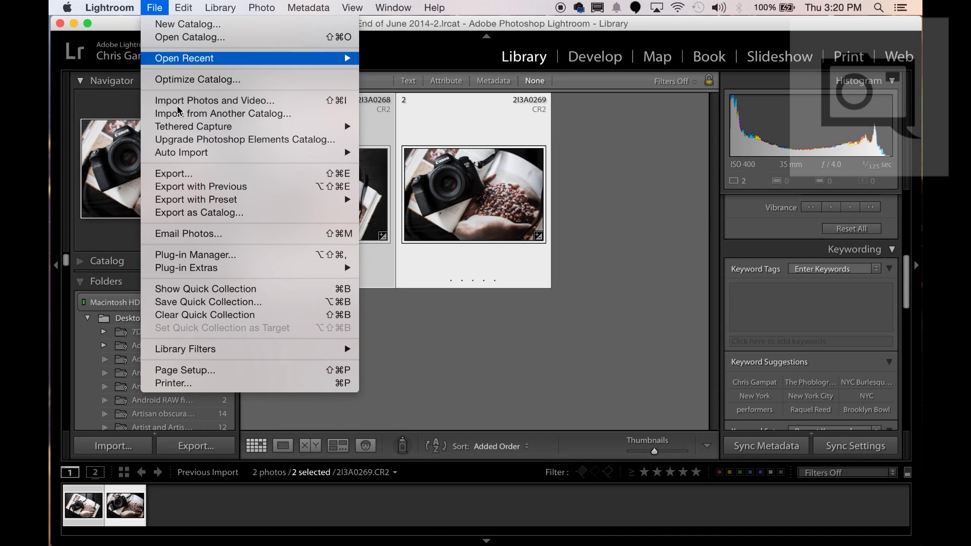
left_click(174, 173)
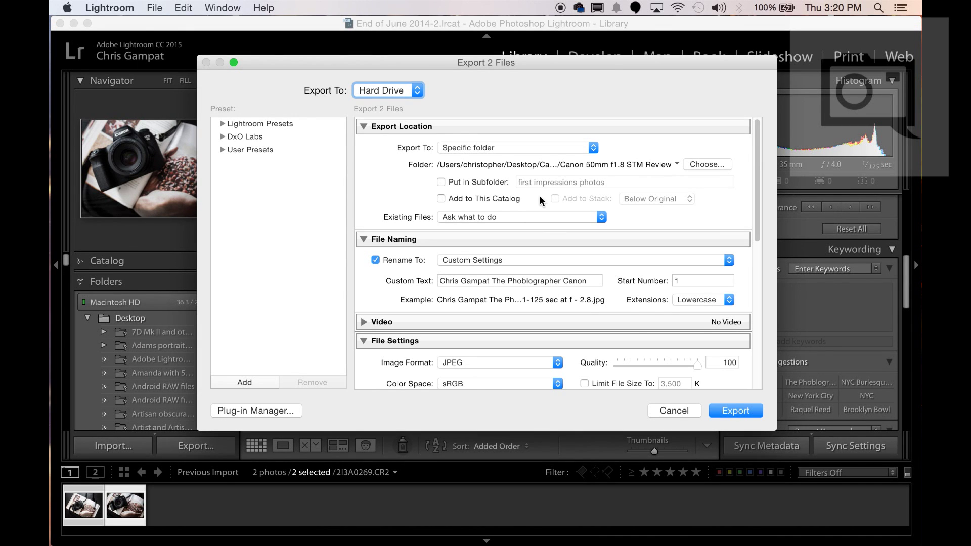
left_click(476, 277)
left_click_drag(440, 280, 519, 282)
left_click(537, 281)
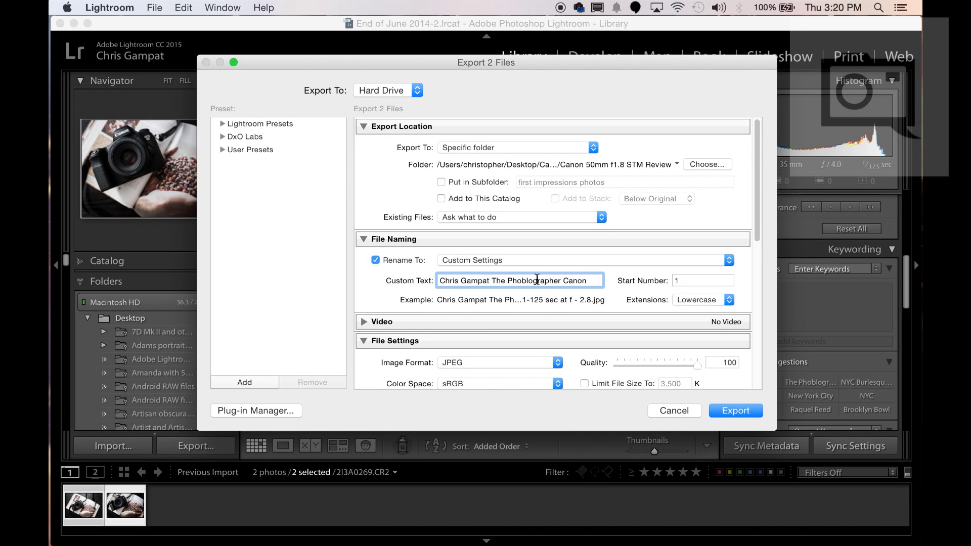
left_click(661, 409)
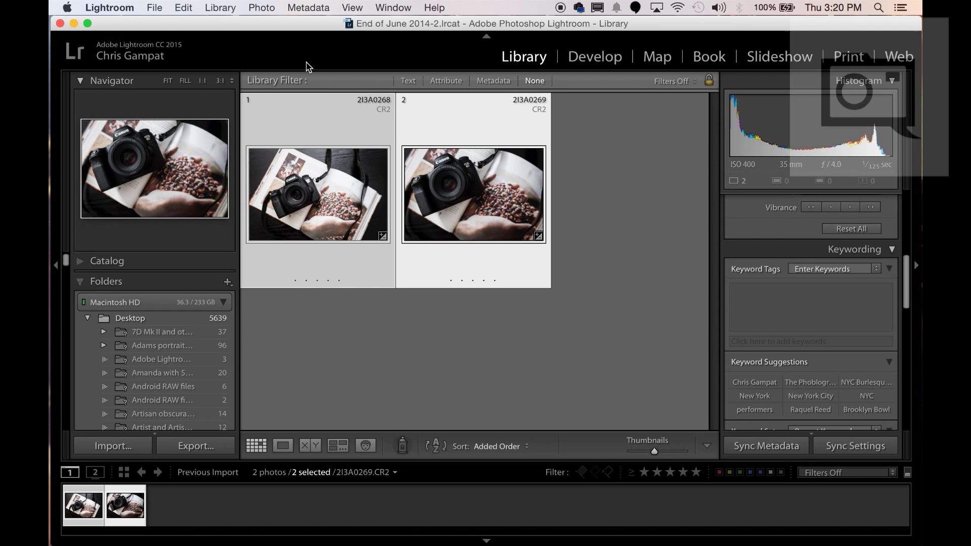